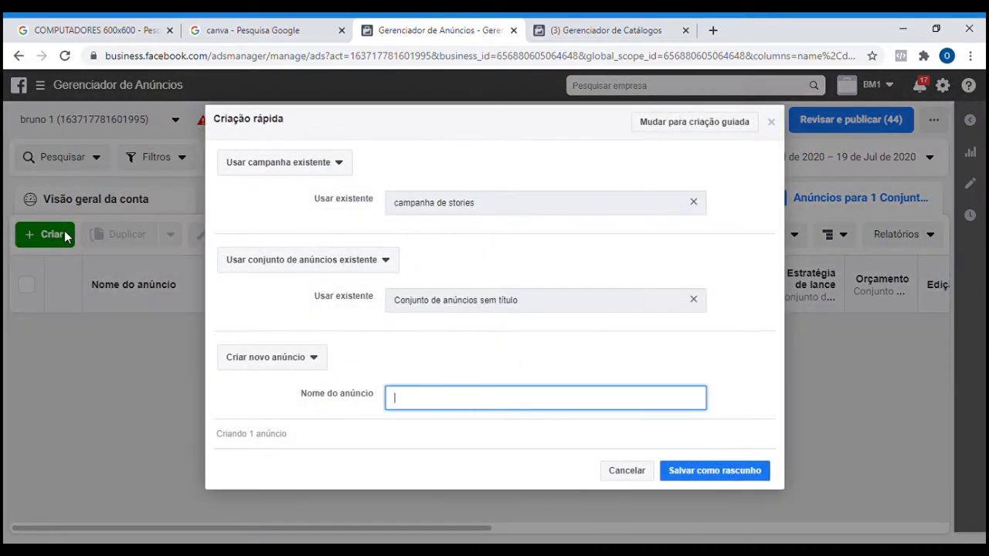
Set up a new campaign named "campanha de stories" instead of using the existing one and save it as a draft.
{"action": "left_click", "coordinate": [339, 162]}
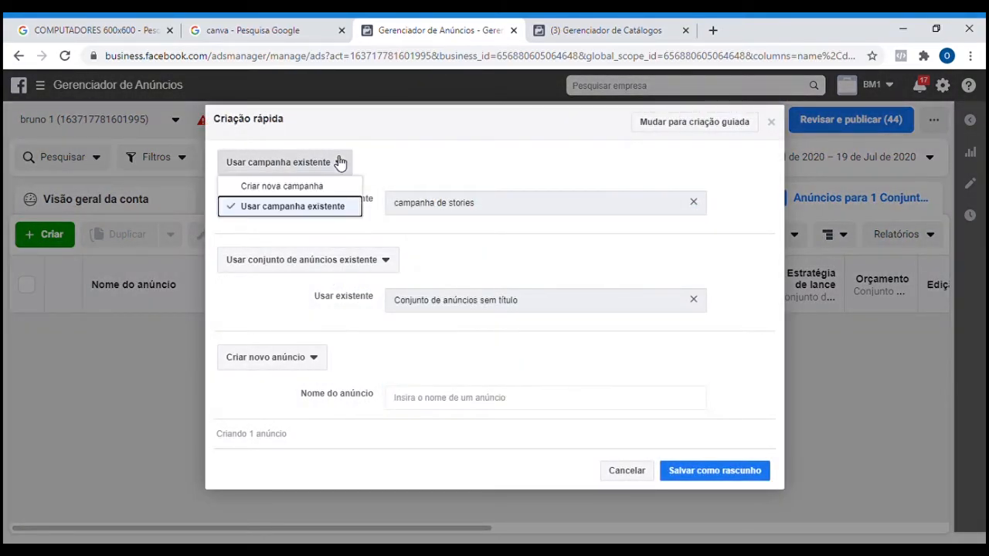
{"action": "left_click", "coordinate": [334, 184]}
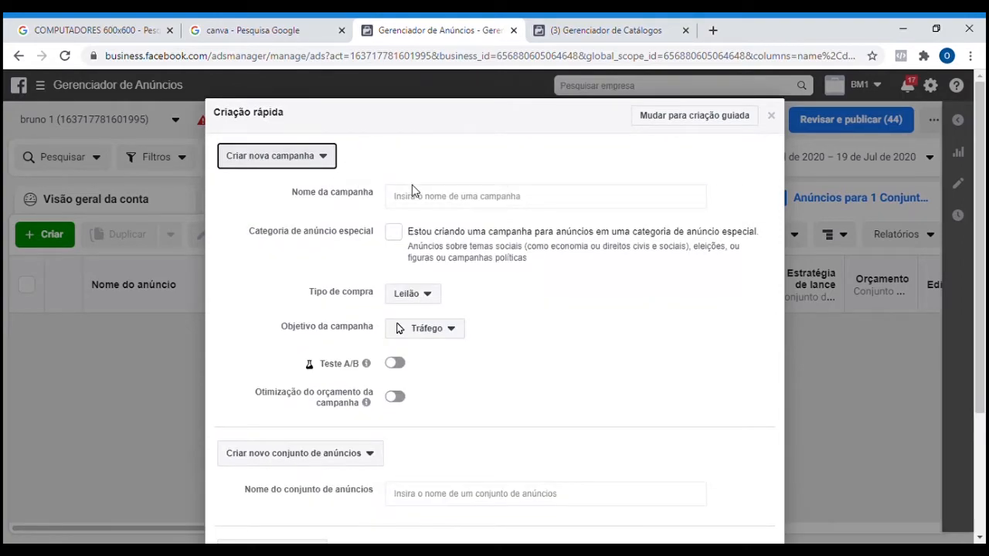
{"action": "left_click", "coordinate": [446, 198]}
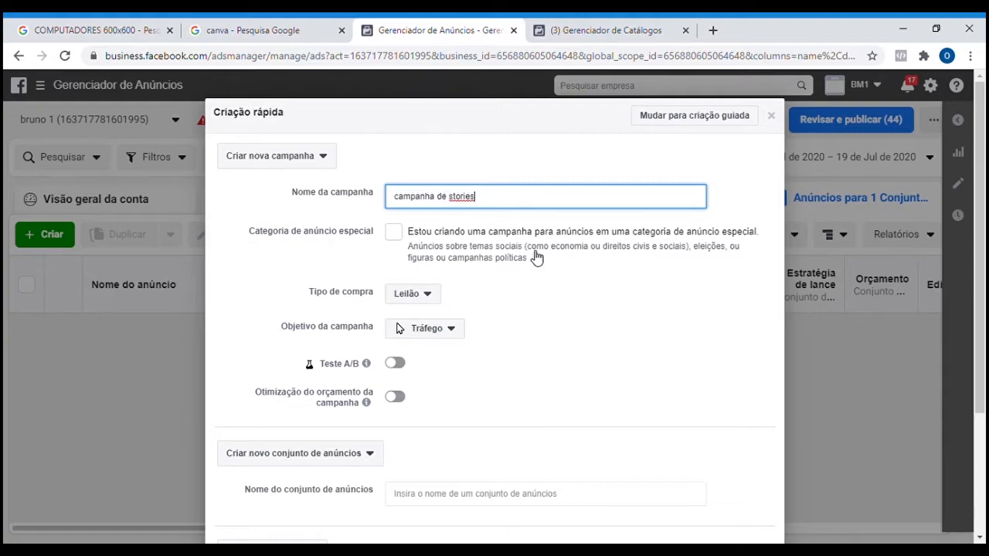
{"action": "scroll", "coordinate": [435, 264], "scroll_direction": "down", "scroll_amount": 2}
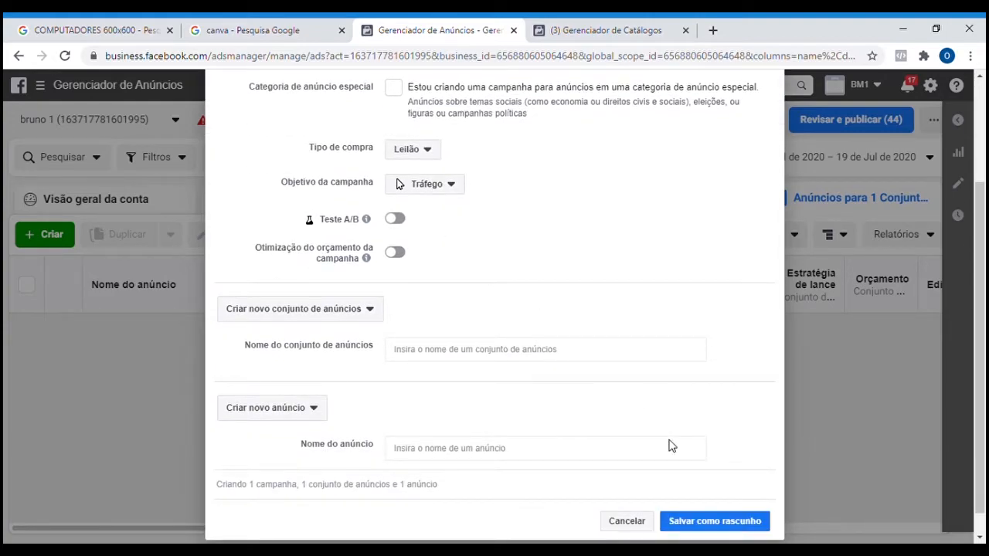
{"action": "left_click", "coordinate": [699, 521]}
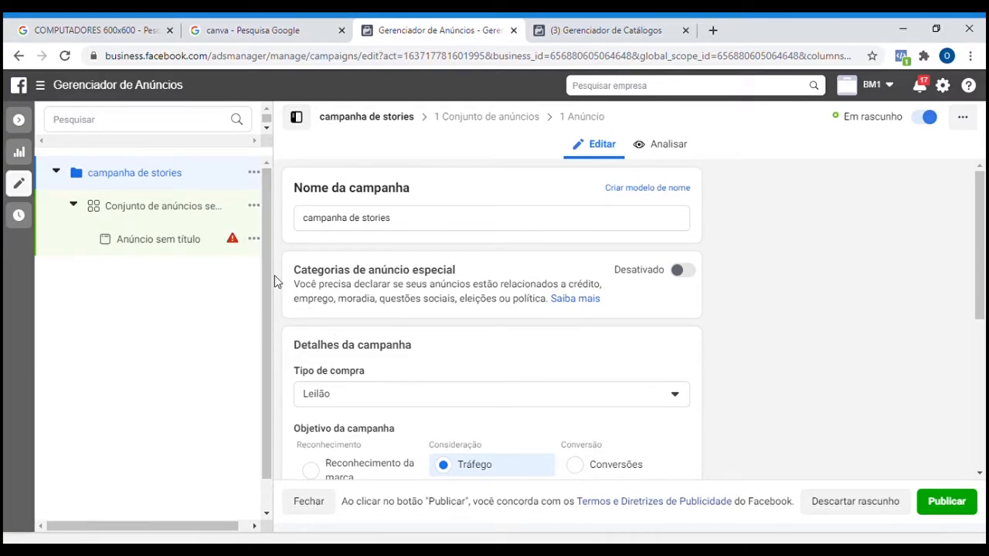
Switch the untitled ad set to manual placements and exclude the Audience Network platform.
{"action": "left_click", "coordinate": [164, 210]}
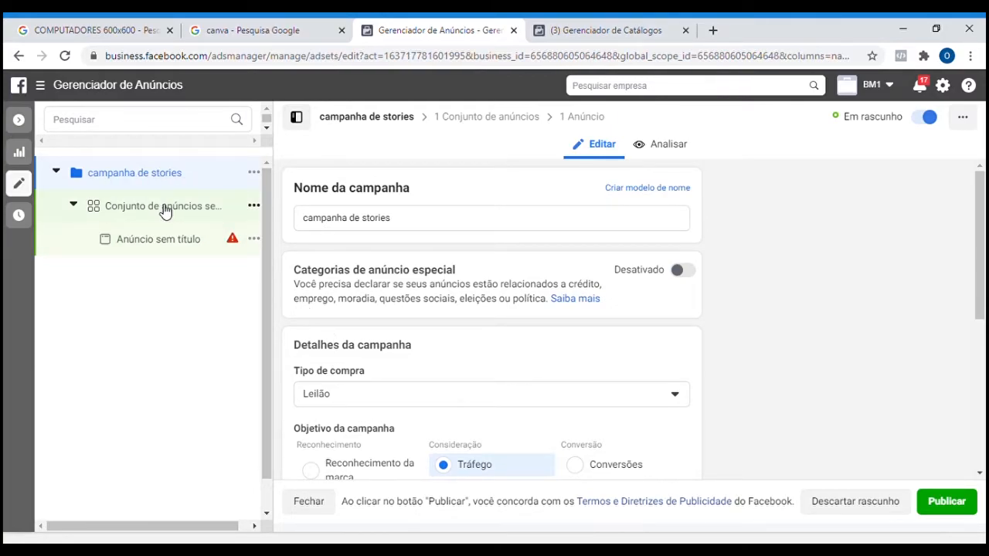
{"action": "scroll", "coordinate": [431, 363], "scroll_direction": "down", "scroll_amount": 1}
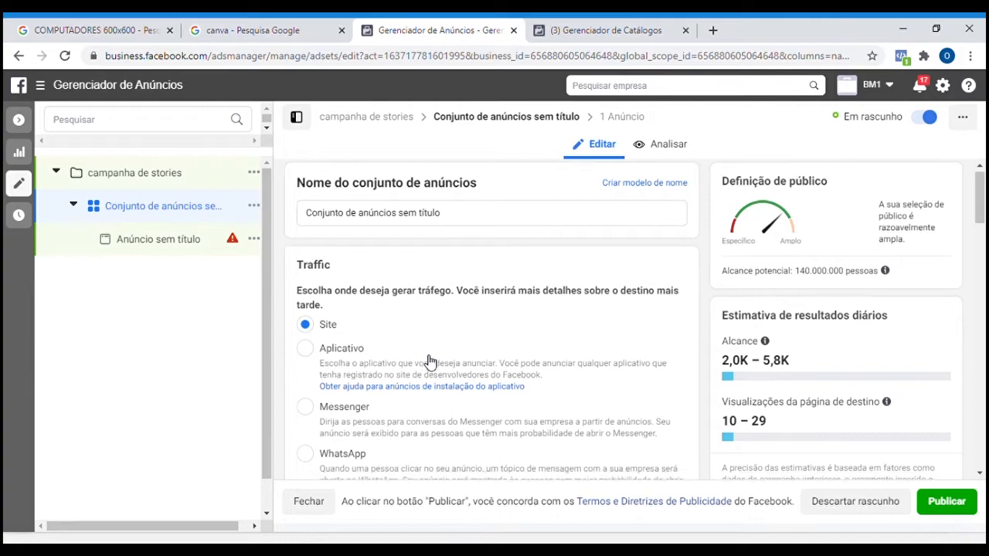
{"action": "scroll", "coordinate": [430, 362], "scroll_direction": "down", "scroll_amount": 15}
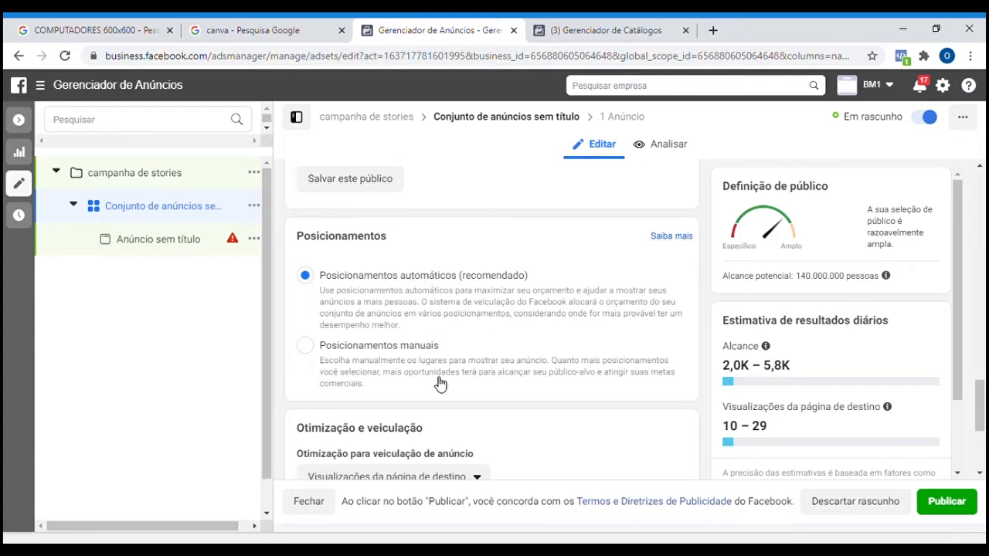
{"action": "left_click", "coordinate": [306, 348]}
{"action": "scroll", "coordinate": [359, 348], "scroll_direction": "down", "scroll_amount": 2}
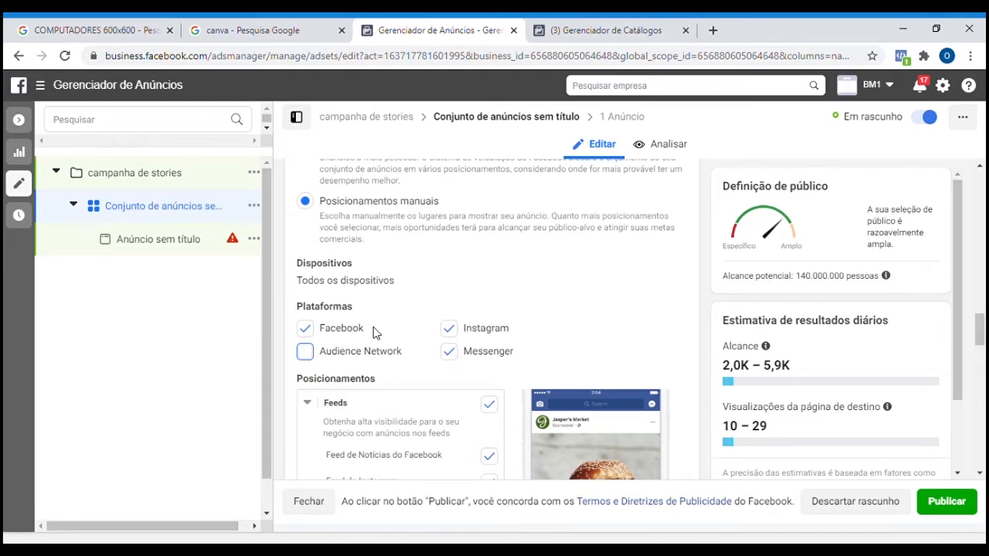
Deselect the Feeds, In-stream, Pesquisar and No artigo placement groups, keeping the Stories placements selected.
{"action": "scroll", "coordinate": [463, 340], "scroll_direction": "down", "scroll_amount": 3}
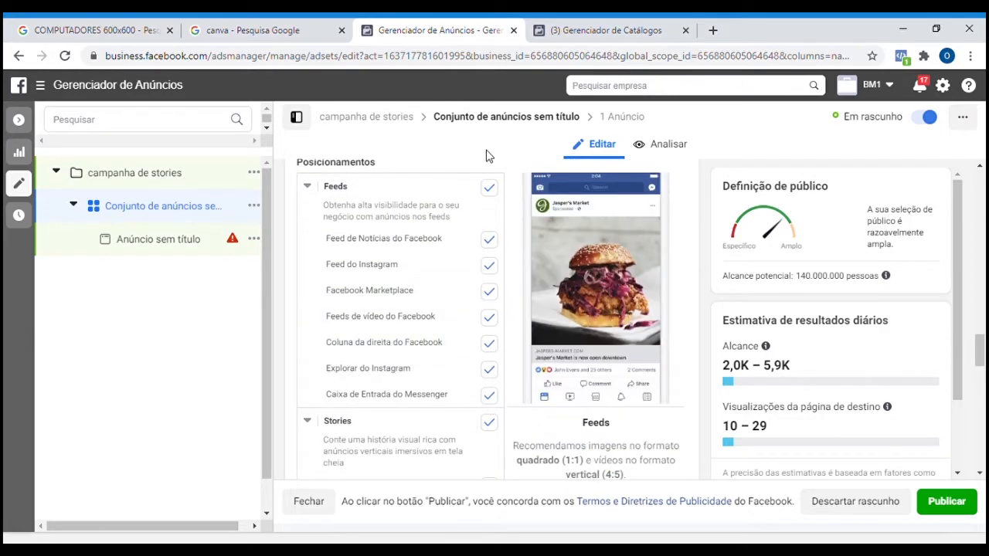
{"action": "left_click", "coordinate": [490, 189]}
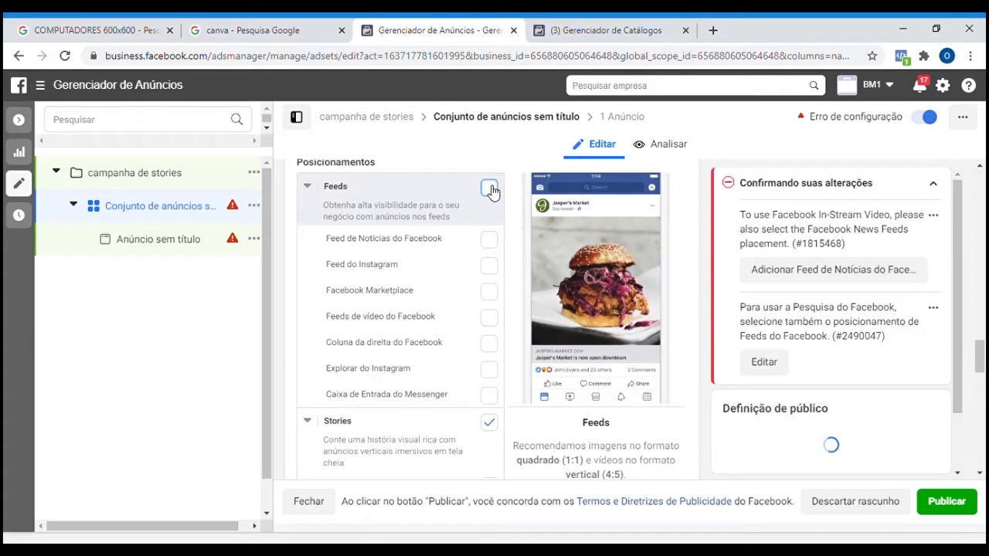
{"action": "scroll", "coordinate": [490, 232], "scroll_direction": "down", "scroll_amount": 3}
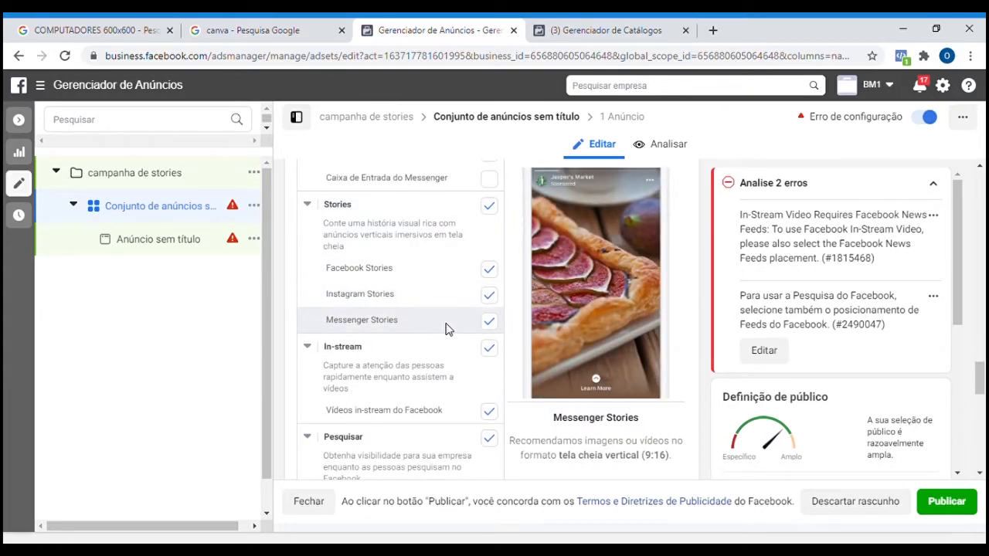
{"action": "left_click", "coordinate": [497, 350]}
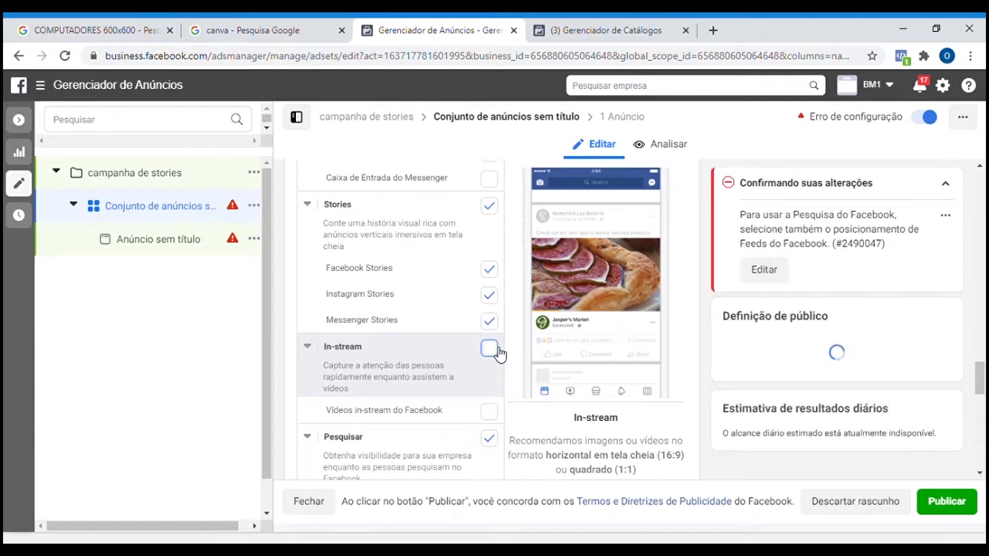
{"action": "left_click", "coordinate": [491, 440]}
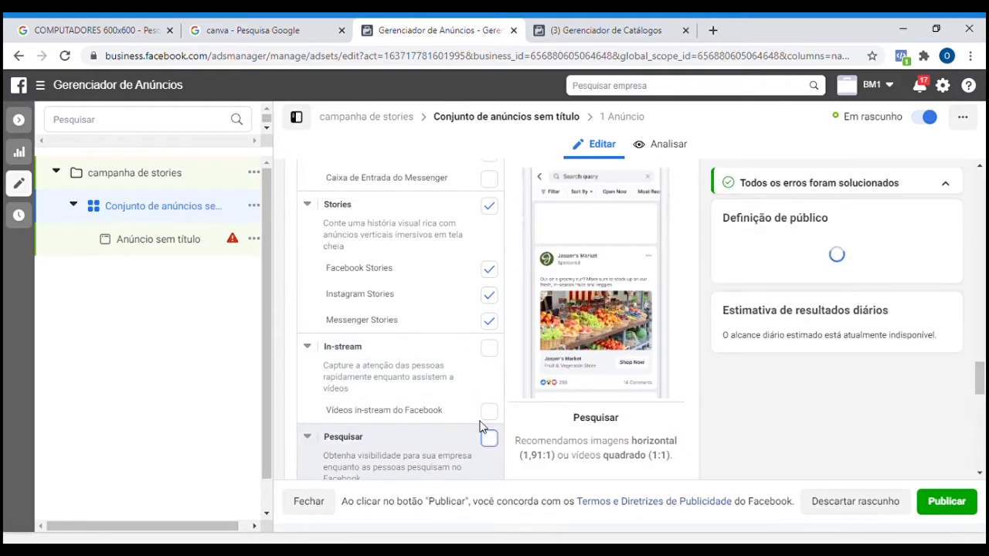
{"action": "scroll", "coordinate": [466, 393], "scroll_direction": "down", "scroll_amount": 4}
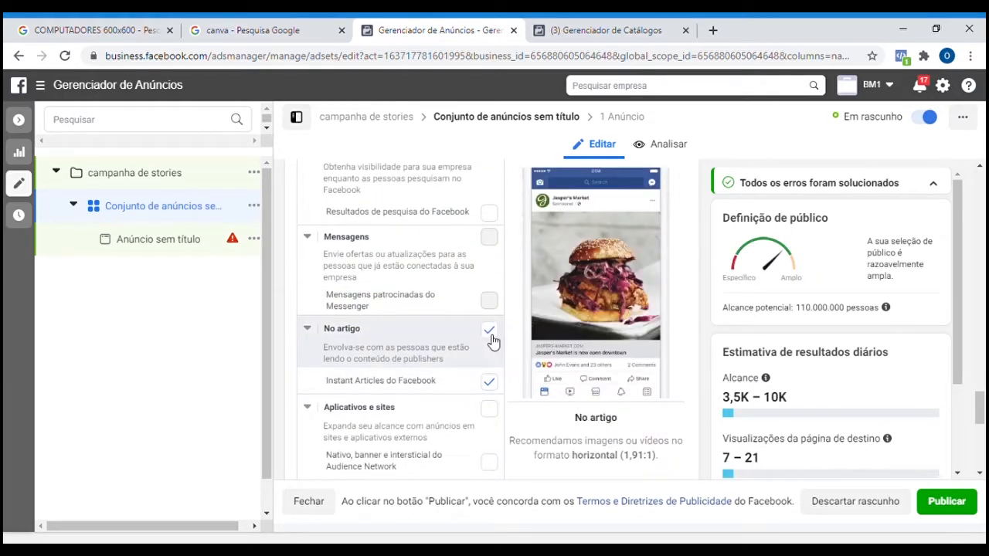
{"action": "left_click", "coordinate": [489, 330]}
{"action": "scroll", "coordinate": [499, 388], "scroll_direction": "down", "scroll_amount": 5}
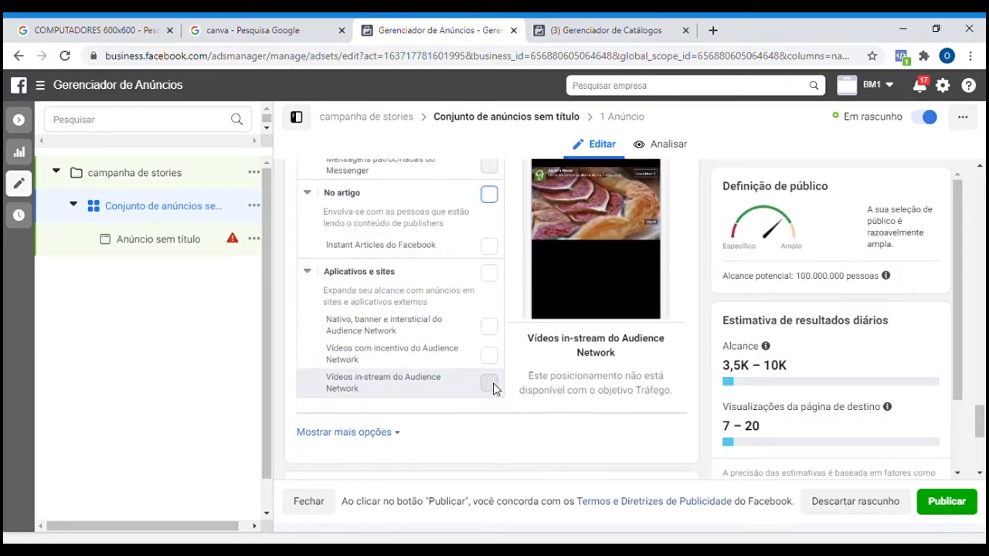
{"action": "scroll", "coordinate": [463, 348], "scroll_direction": "up", "scroll_amount": 5}
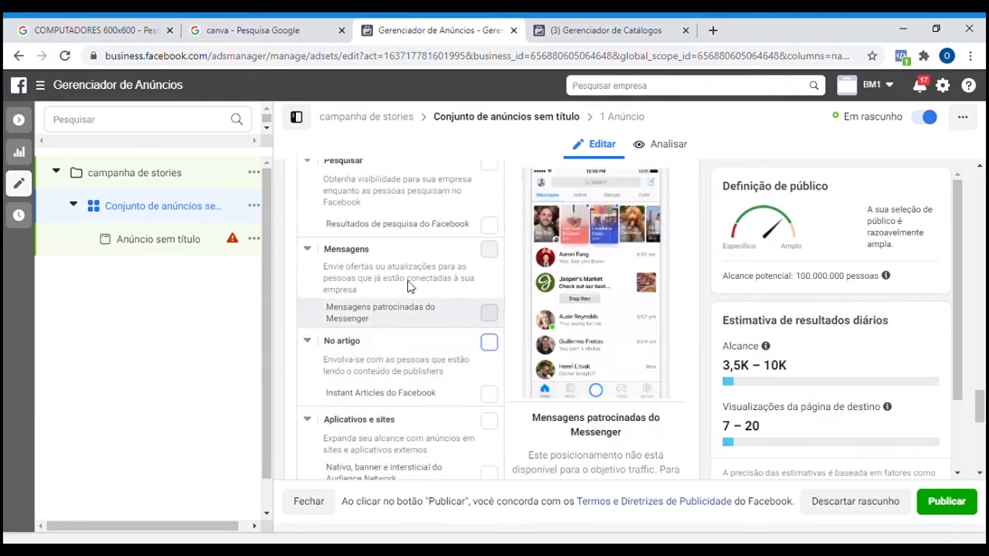
Open the untitled ad and choose the account that represents it on Instagram.
{"action": "left_click", "coordinate": [169, 240]}
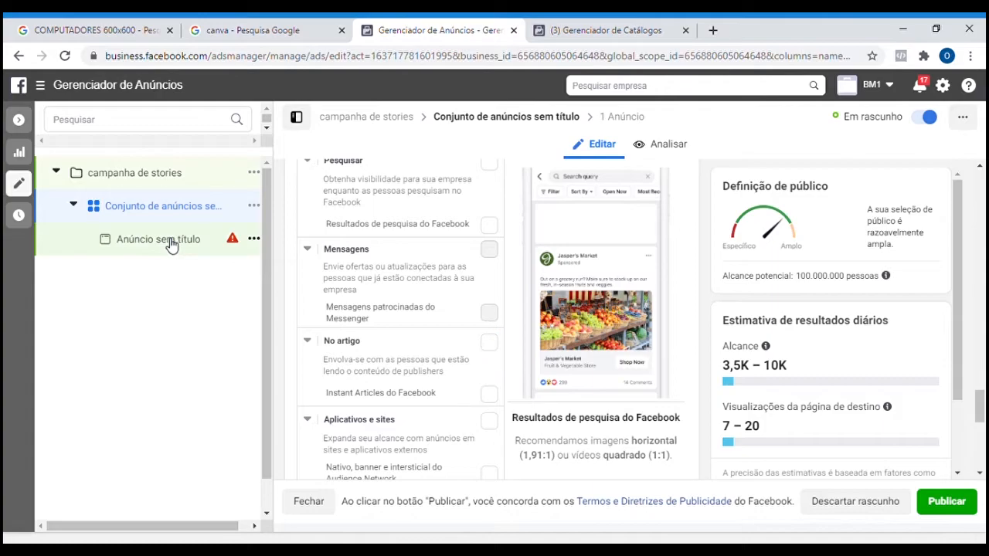
{"action": "left_click", "coordinate": [433, 371]}
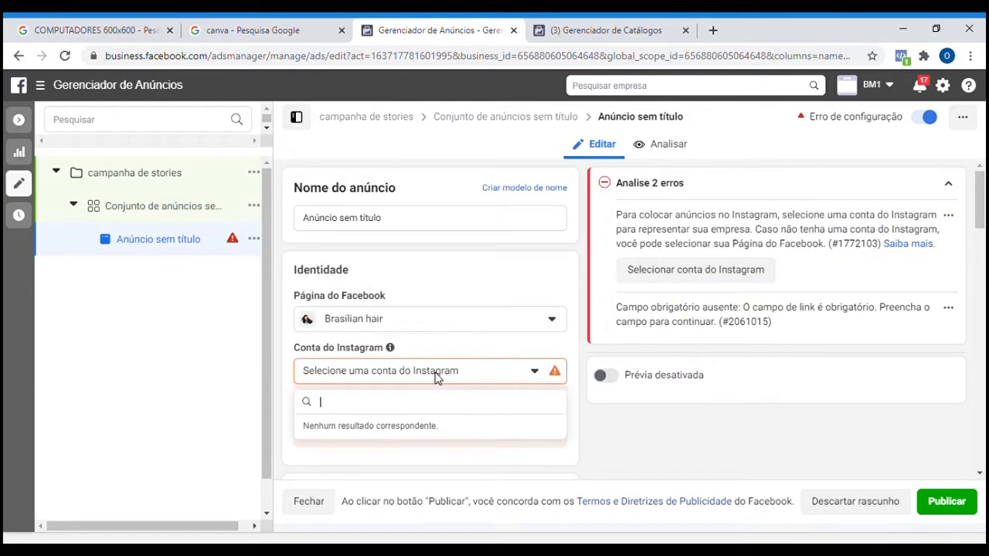
{"action": "left_click", "coordinate": [448, 435]}
Add the 1076 × 1920 Auto_Cropped video from the account's videos as the ad's media.
{"action": "scroll", "coordinate": [402, 344], "scroll_direction": "down", "scroll_amount": 4}
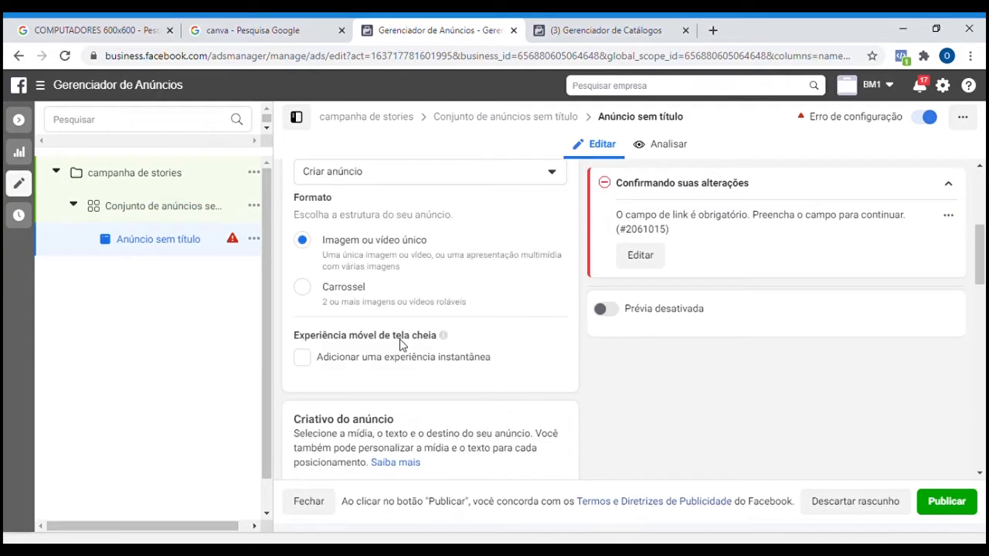
{"action": "scroll", "coordinate": [400, 345], "scroll_direction": "down", "scroll_amount": 2}
{"action": "scroll", "coordinate": [398, 340], "scroll_direction": "up", "scroll_amount": 2}
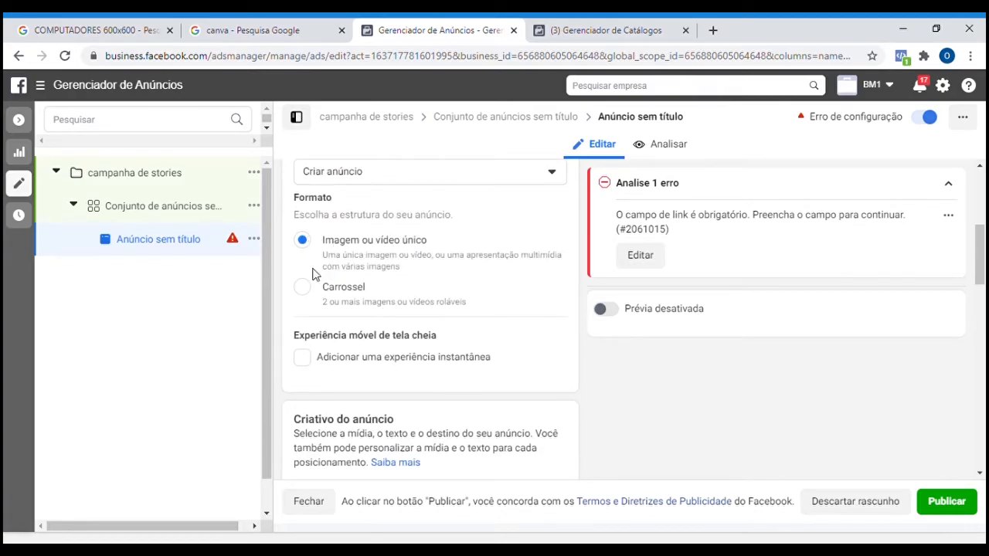
{"action": "scroll", "coordinate": [378, 293], "scroll_direction": "down", "scroll_amount": 4}
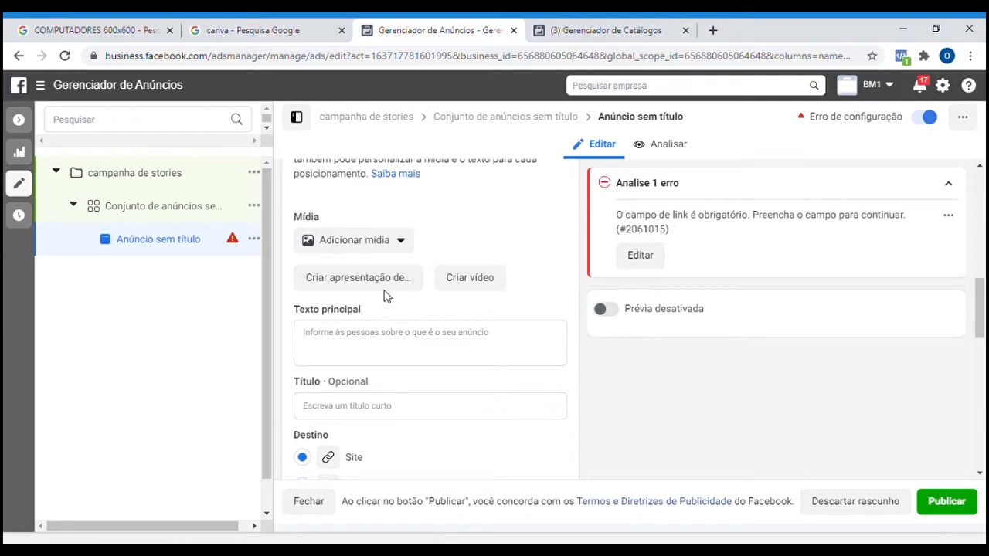
{"action": "left_click", "coordinate": [406, 244]}
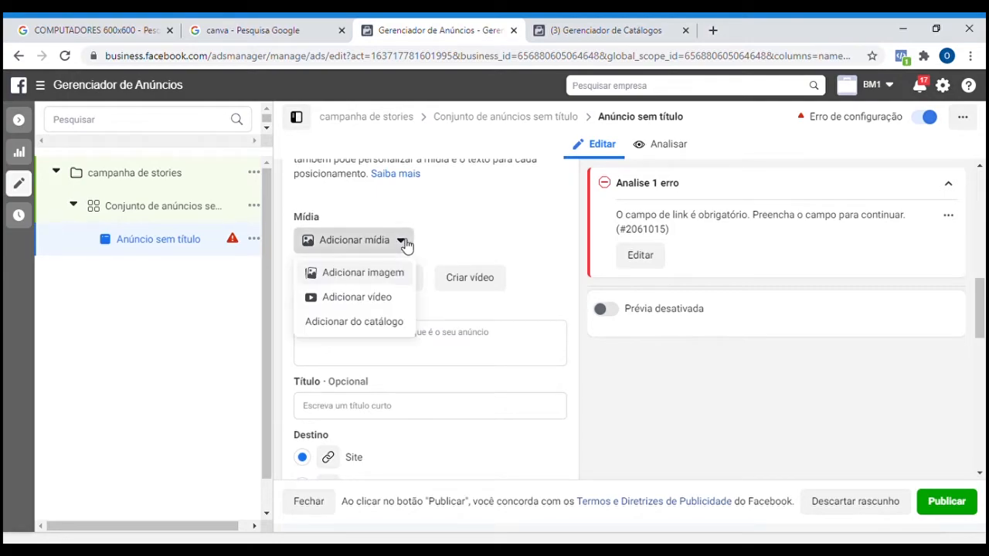
{"action": "left_click", "coordinate": [394, 309]}
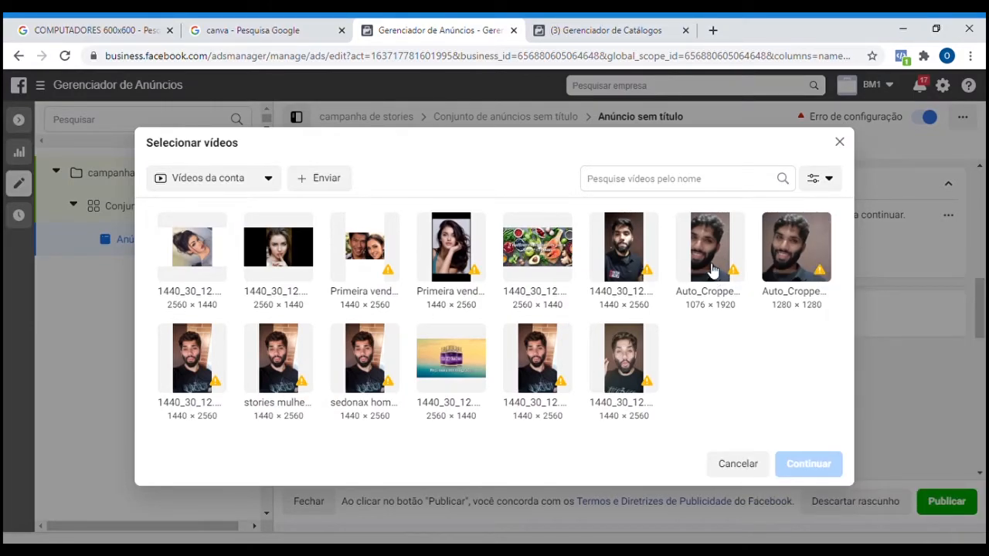
{"action": "left_click", "coordinate": [715, 272]}
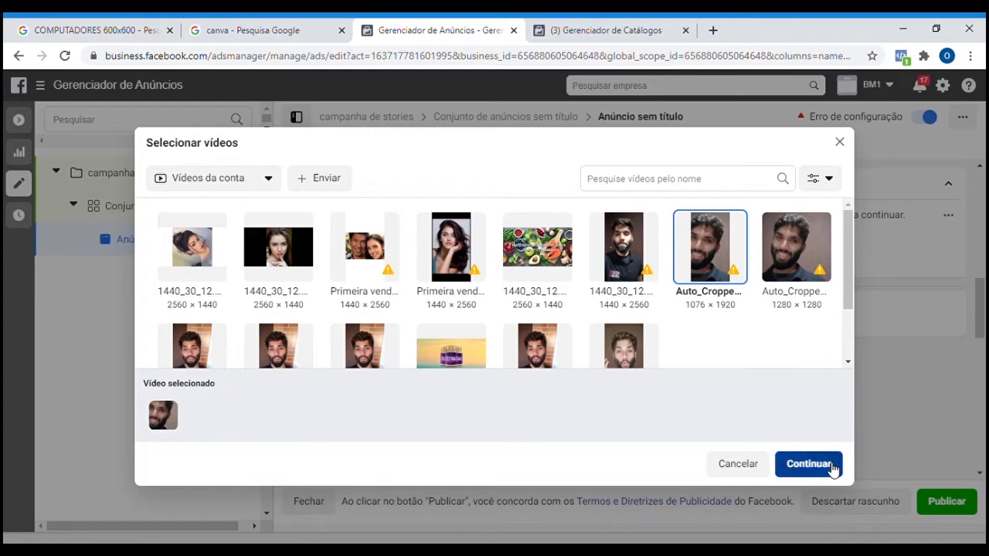
{"action": "left_click", "coordinate": [808, 464]}
Trim the Facebook Stories placement's video to start at about 03:34.59, save the edit and check the preview.
{"action": "scroll", "coordinate": [695, 339], "scroll_direction": "down", "scroll_amount": 5}
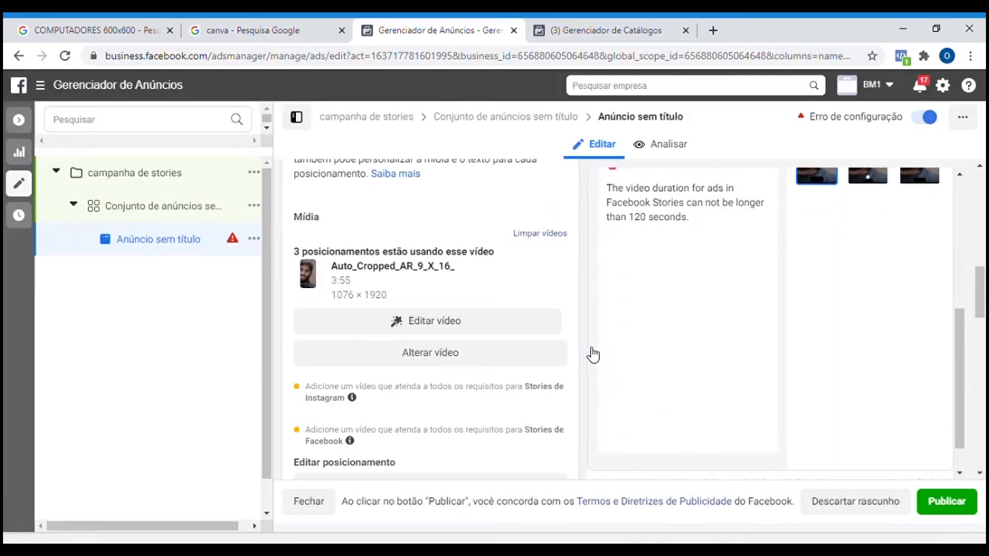
{"action": "scroll", "coordinate": [670, 353], "scroll_direction": "up", "scroll_amount": 2}
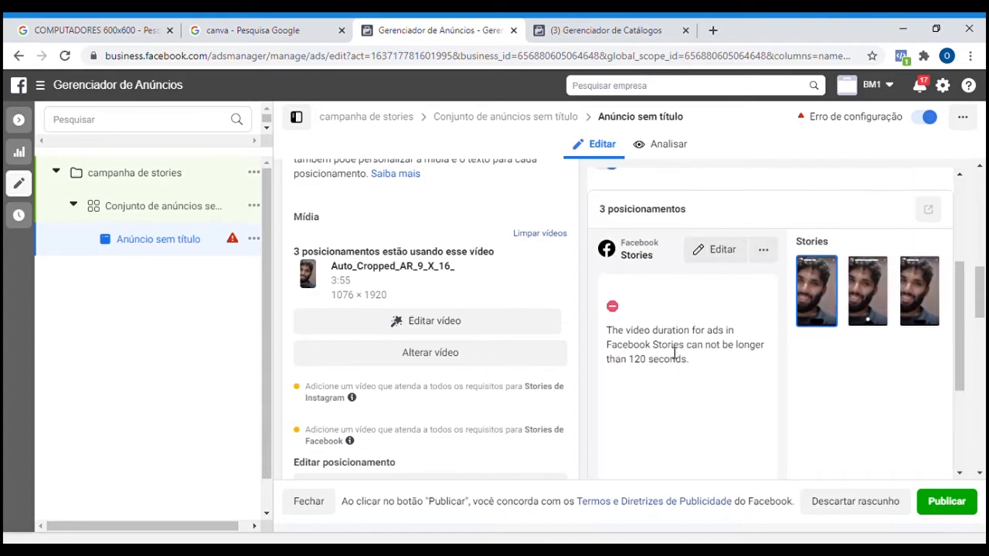
{"action": "left_click", "coordinate": [723, 252]}
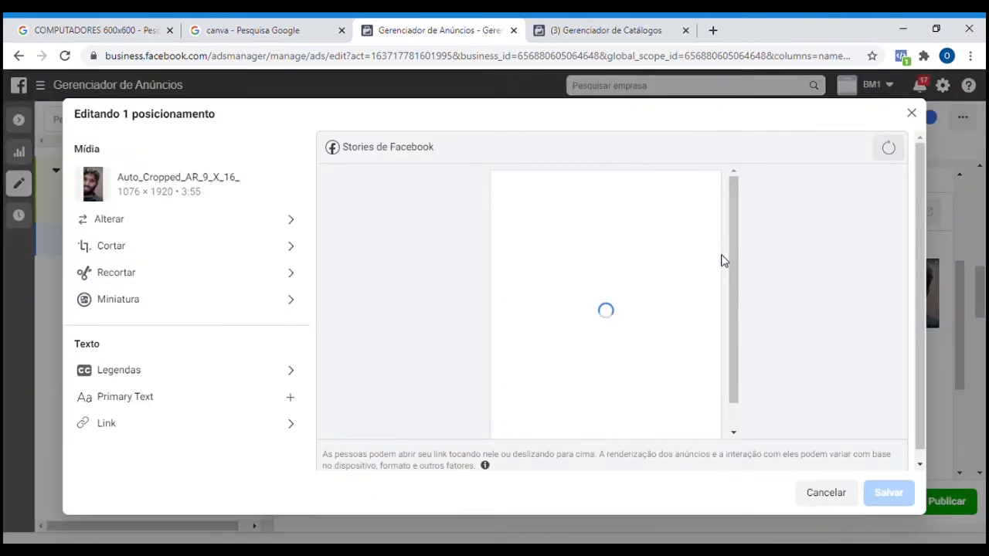
{"action": "left_click", "coordinate": [212, 275]}
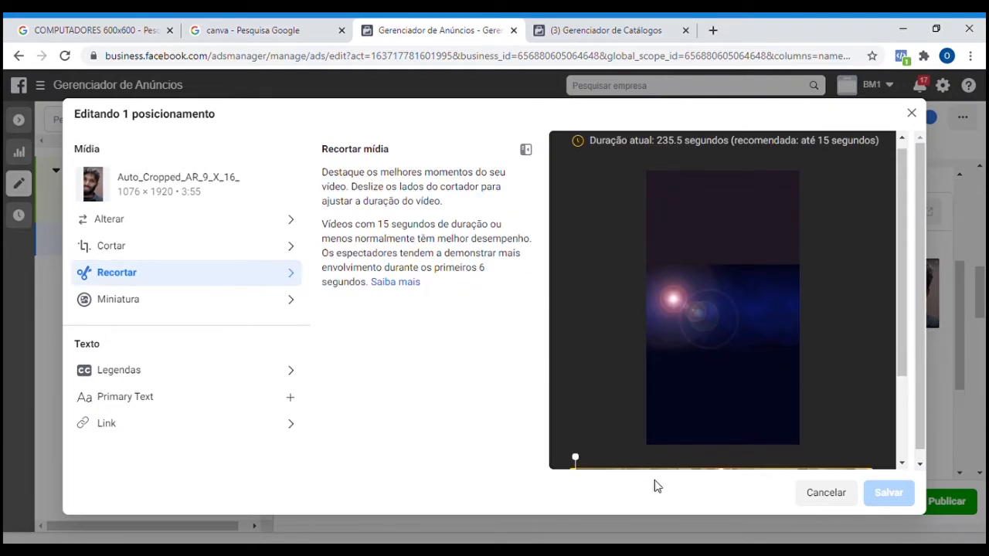
{"action": "scroll", "coordinate": [626, 426], "scroll_direction": "down", "scroll_amount": 1}
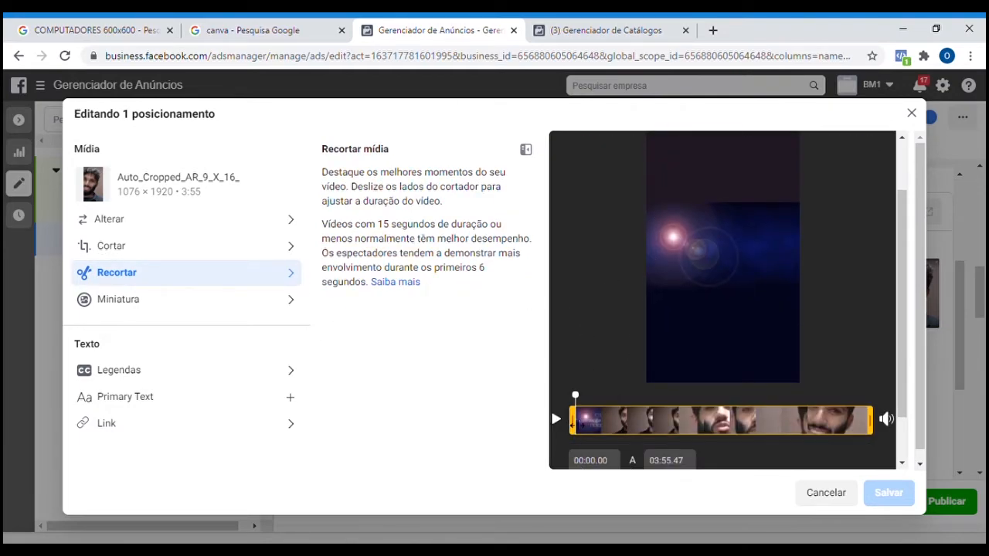
{"action": "left_click_drag", "start_coordinate": [574, 421], "coordinate": [846, 419]}
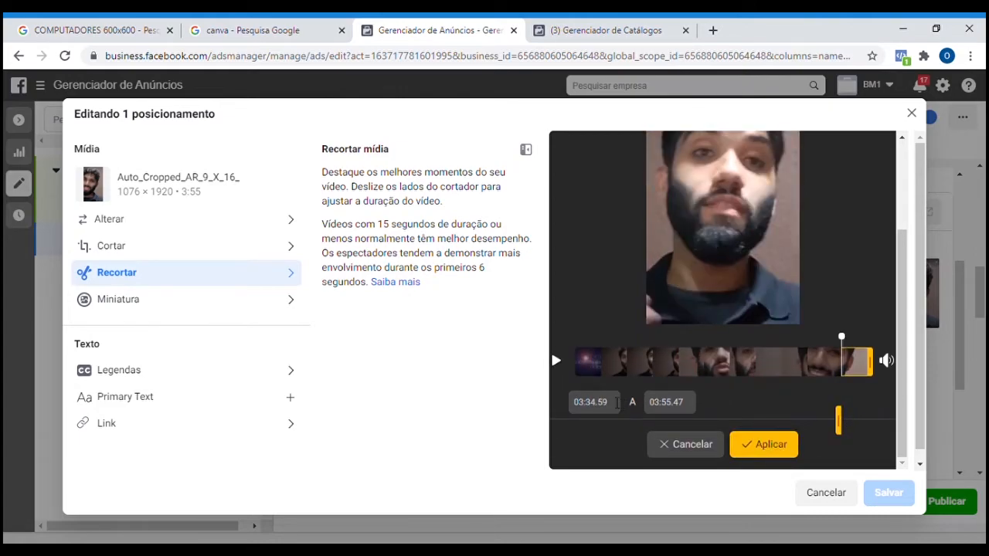
{"action": "left_click", "coordinate": [779, 442]}
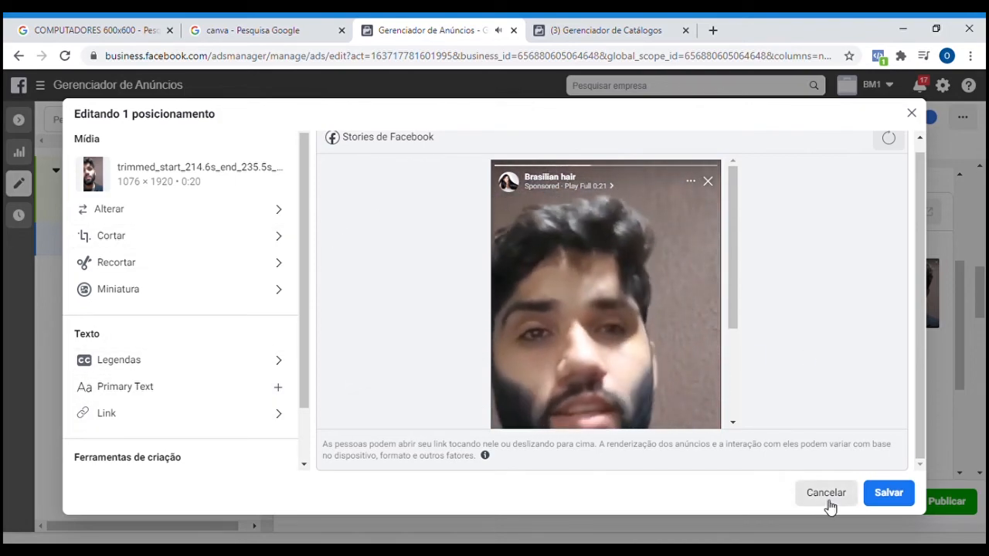
{"action": "left_click", "coordinate": [892, 499]}
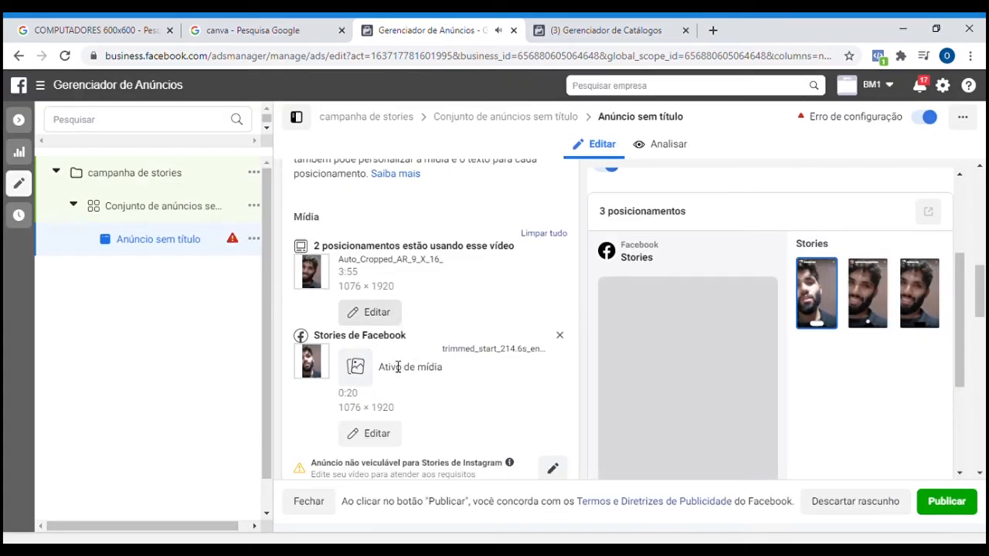
{"action": "mouse_move", "coordinate": [357, 371]}
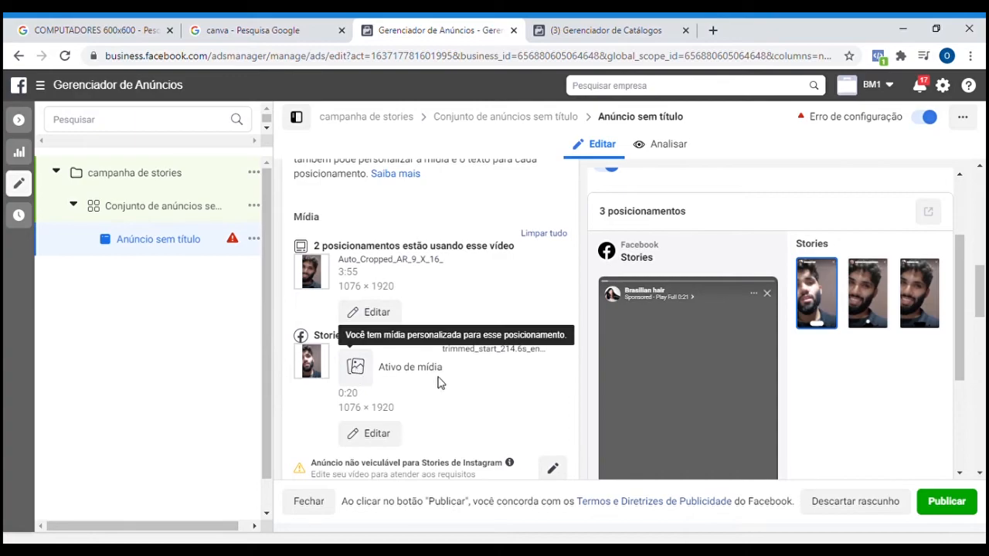
{"action": "scroll", "coordinate": [703, 316], "scroll_direction": "down", "scroll_amount": 2}
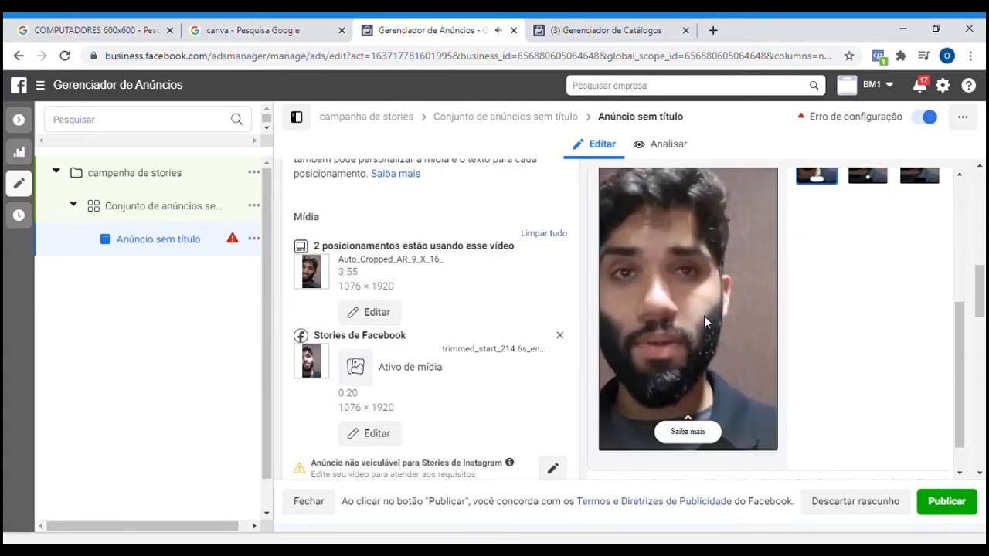
Examine the Facebook Stories preview of the trimmed video, from the page header down to the Saiba mais call to action.
{"action": "scroll", "coordinate": [716, 367], "scroll_direction": "up", "scroll_amount": 2}
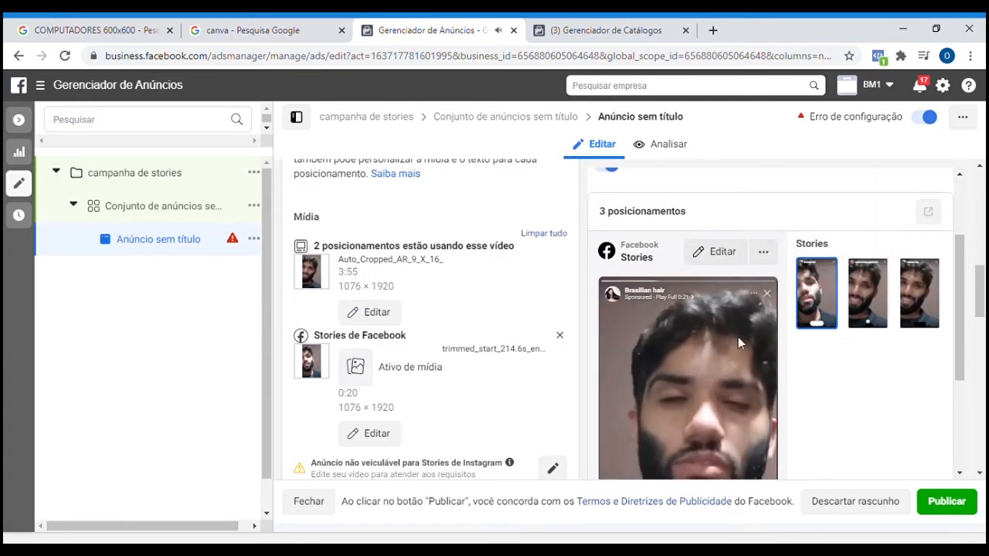
{"action": "scroll", "coordinate": [722, 374], "scroll_direction": "down", "scroll_amount": 10}
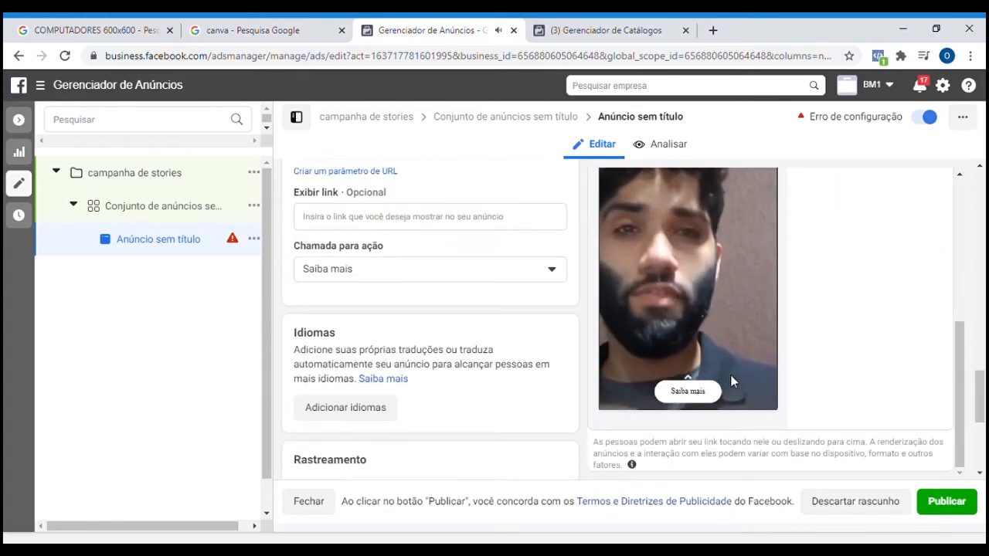
{"action": "scroll", "coordinate": [510, 374], "scroll_direction": "up", "scroll_amount": 2}
{"action": "scroll", "coordinate": [506, 373], "scroll_direction": "up", "scroll_amount": 5}
{"action": "scroll", "coordinate": [695, 340], "scroll_direction": "up", "scroll_amount": 3}
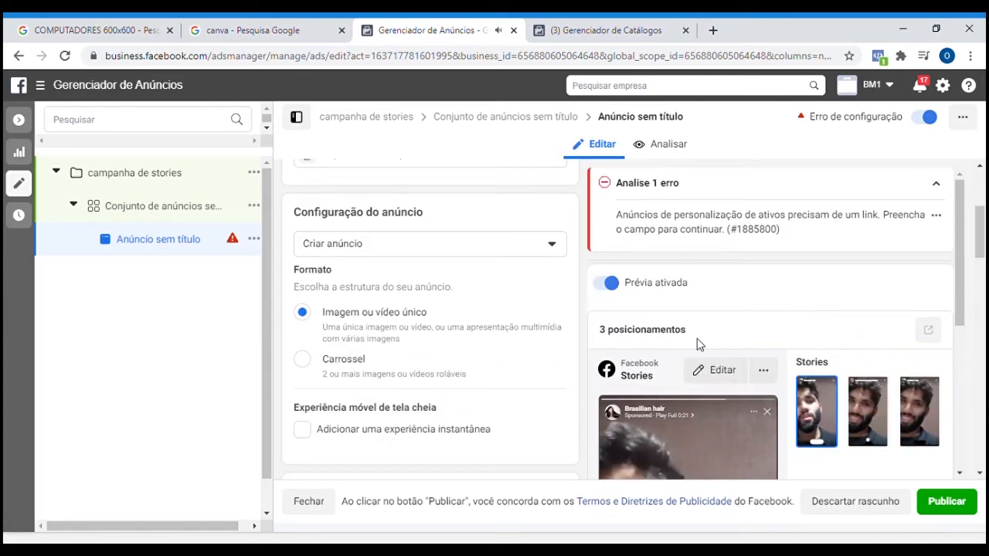
{"action": "scroll", "coordinate": [690, 329], "scroll_direction": "down", "scroll_amount": 3}
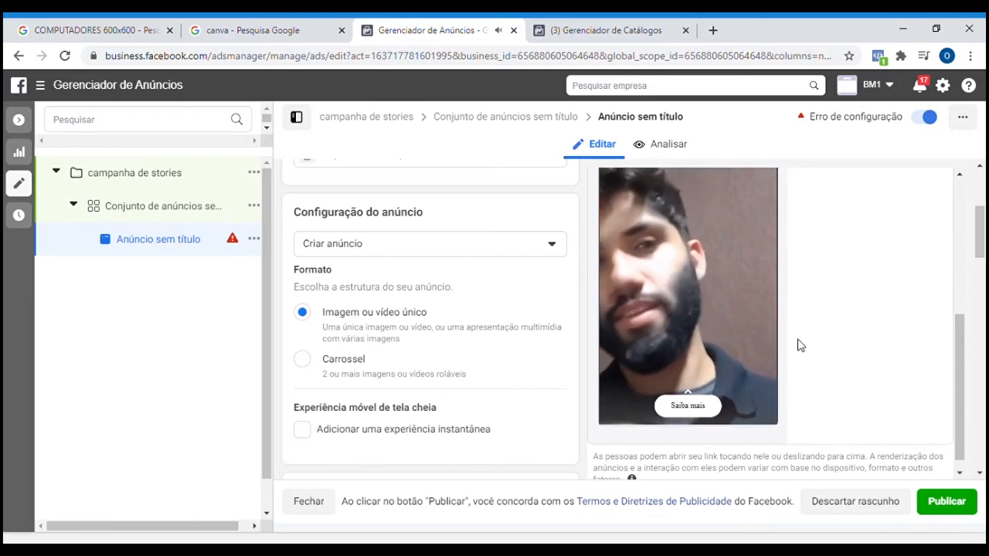
{"action": "scroll", "coordinate": [766, 354], "scroll_direction": "up", "scroll_amount": 2}
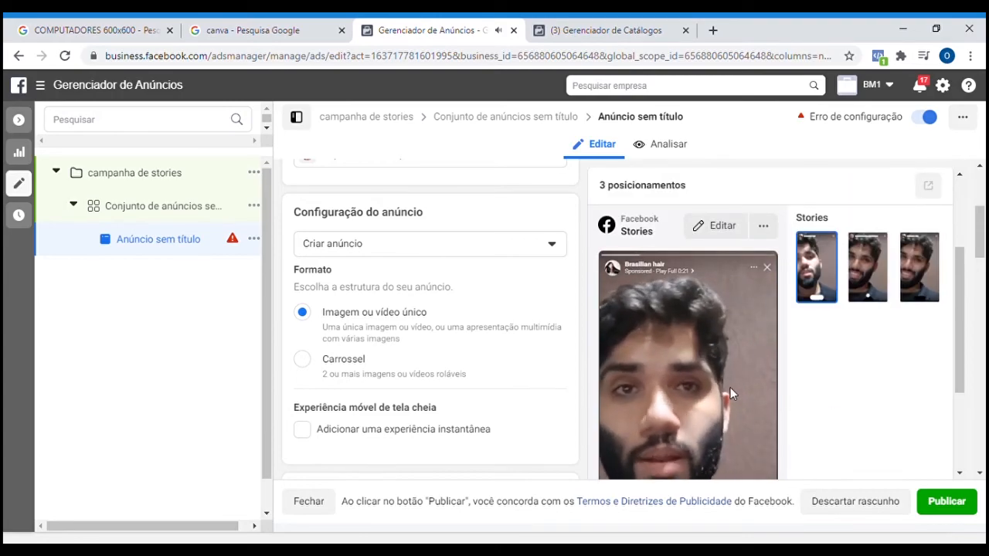
{"action": "scroll", "coordinate": [727, 385], "scroll_direction": "down", "scroll_amount": 2}
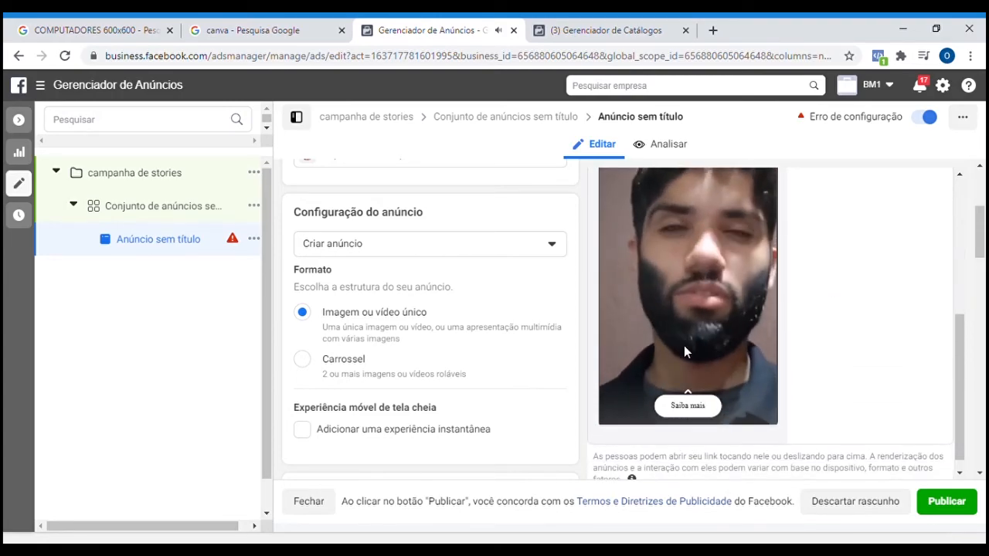
{"action": "scroll", "coordinate": [769, 345], "scroll_direction": "up", "scroll_amount": 2}
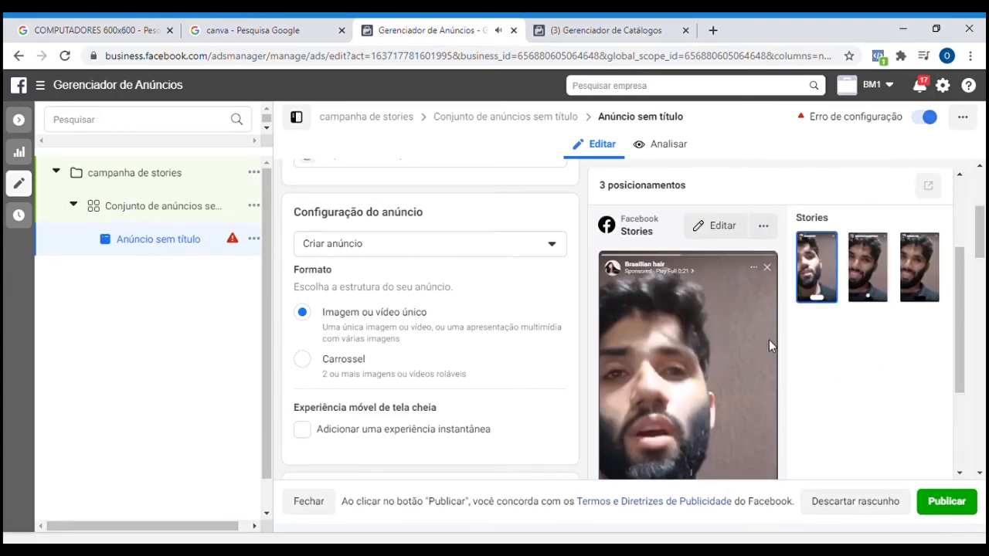
Expand the Facebook Stories preview, inspect the ad at the larger size and close the expanded view.
{"action": "left_click", "coordinate": [780, 232]}
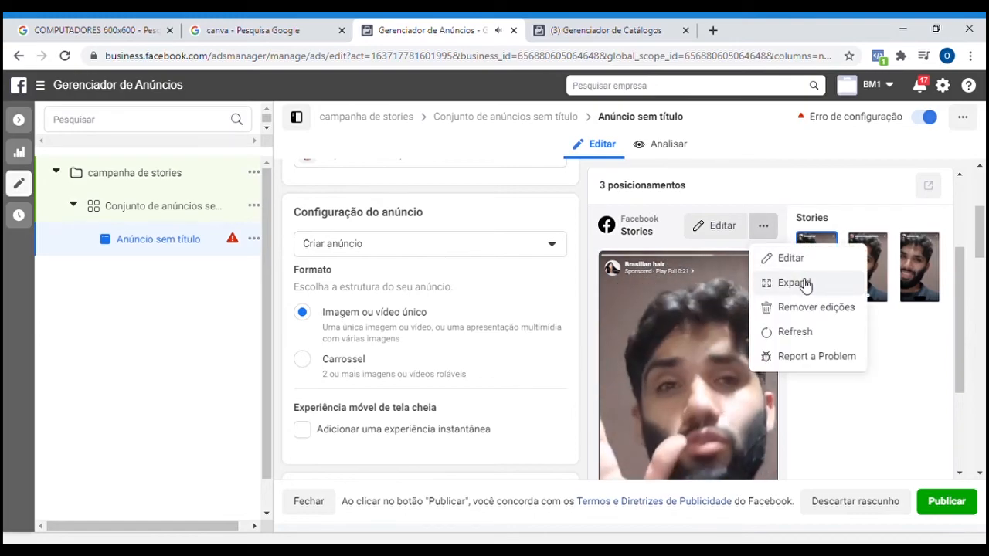
{"action": "left_click", "coordinate": [800, 278]}
{"action": "left_click", "coordinate": [800, 278]}
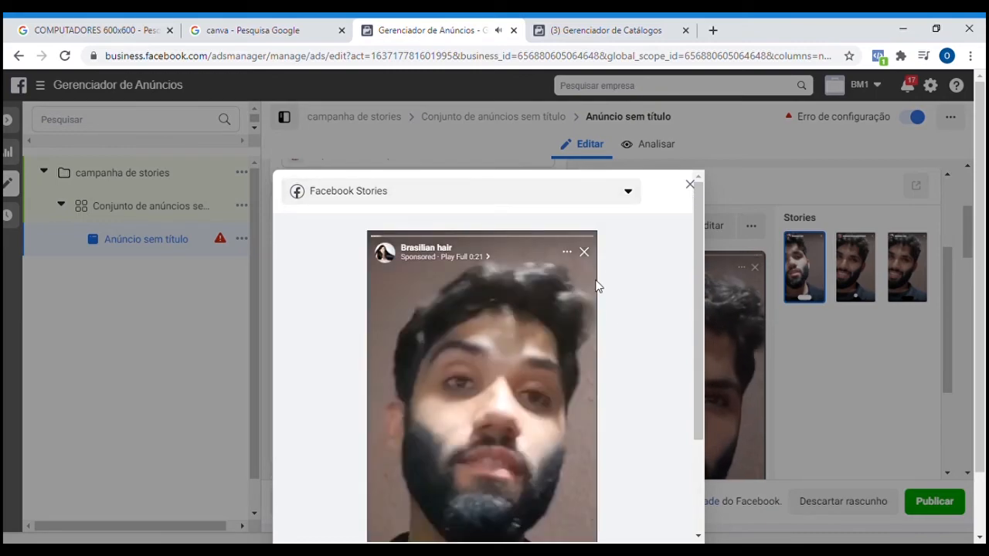
{"action": "scroll", "coordinate": [595, 286], "scroll_direction": "down", "scroll_amount": 2}
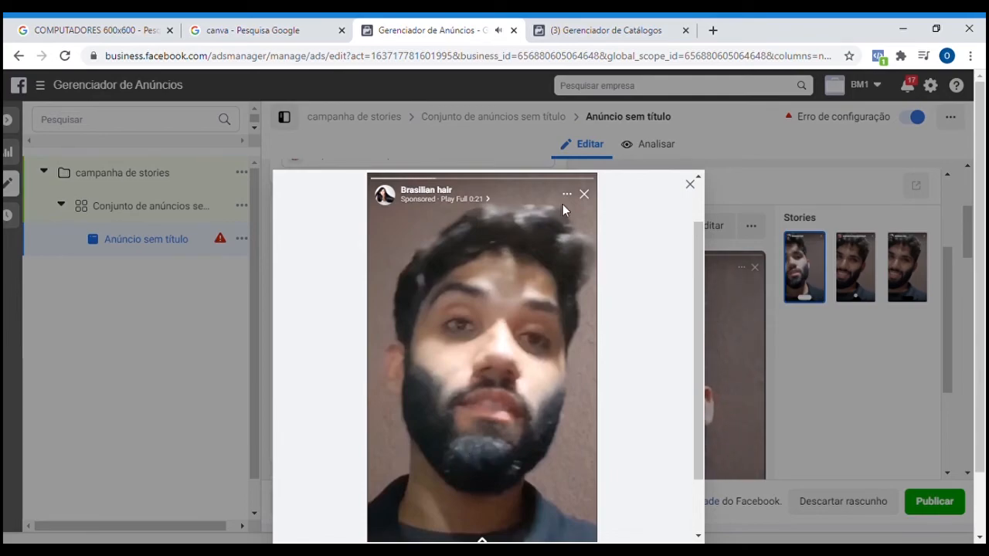
{"action": "left_click", "coordinate": [688, 184]}
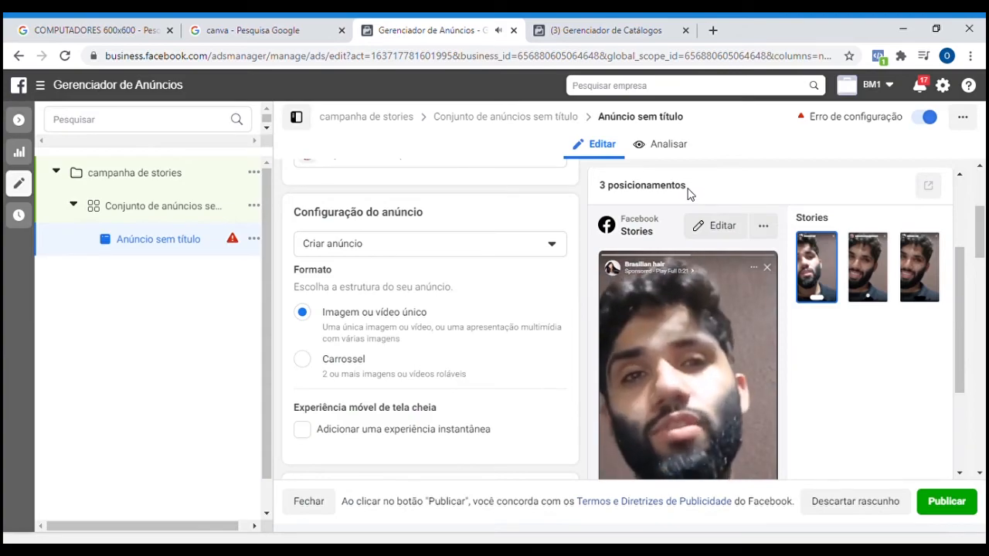